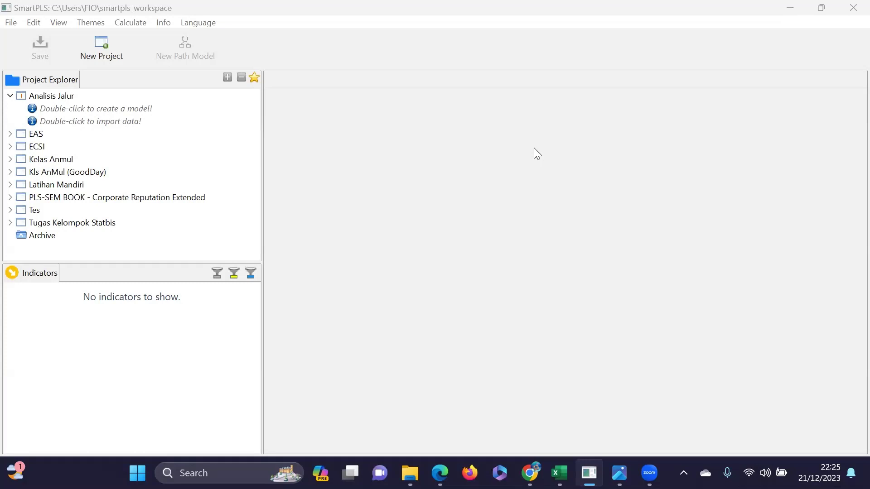
{"action": "key", "text": "ctrl+n"}
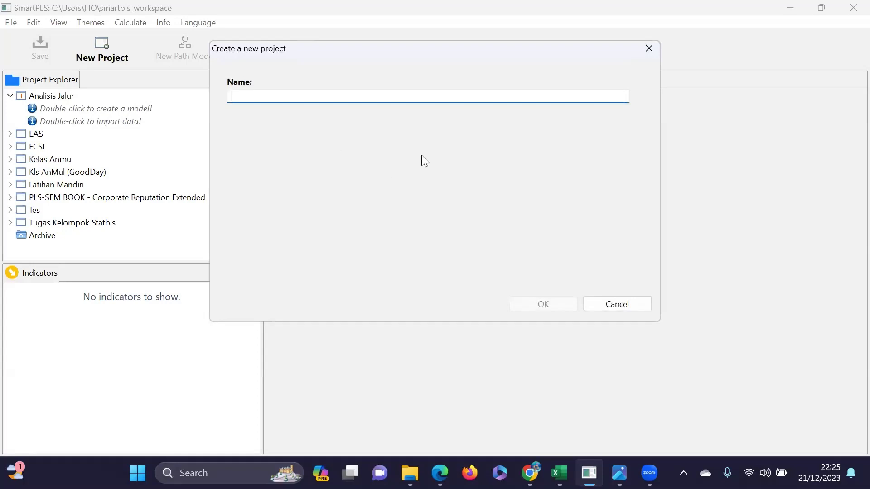
{"action": "left_click", "coordinate": [649, 49]}
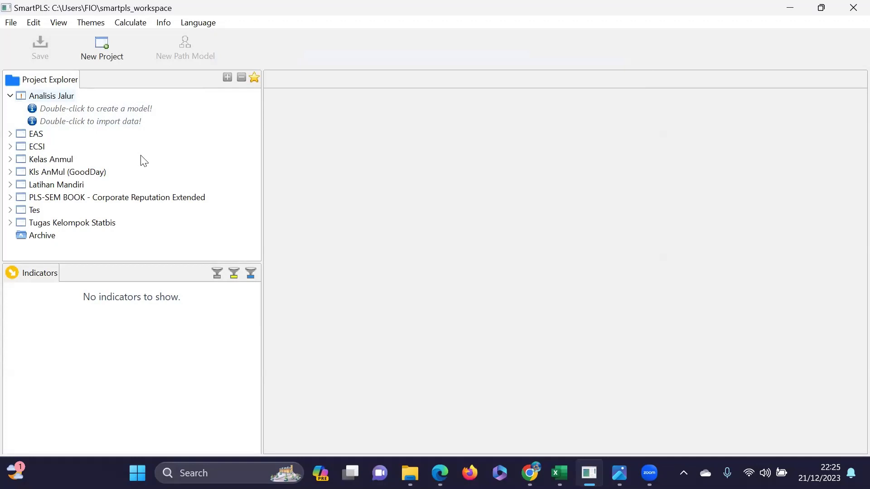
Switch to Excel and open the file type choices for saving a copy of Raw Data_EAS_Multivariat in the Project UAS folder
{"action": "key", "text": "alt+Tab"}
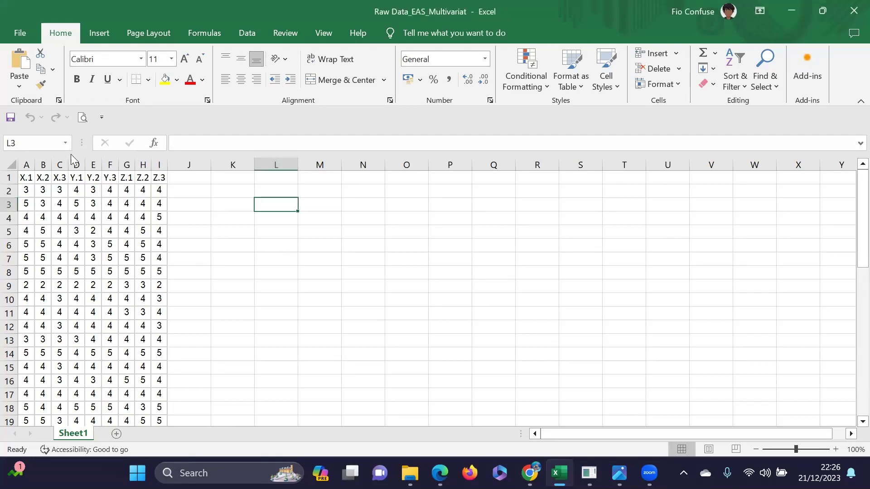
{"action": "left_click", "coordinate": [16, 35]}
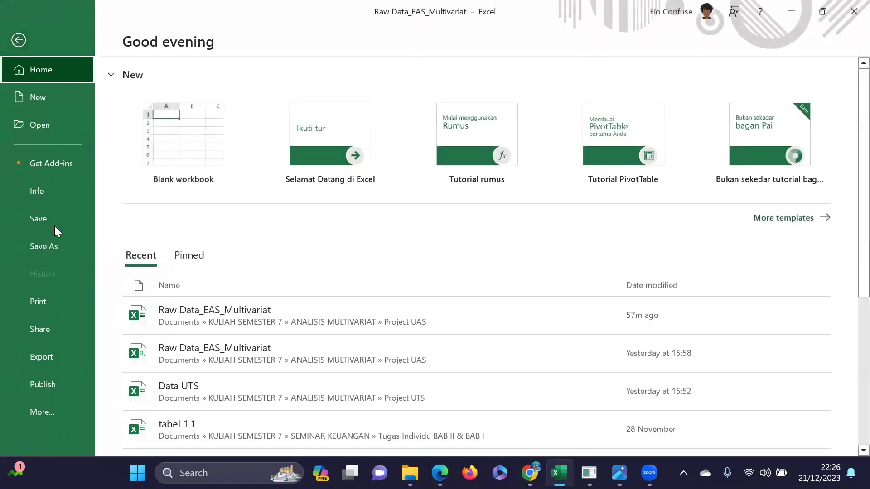
{"action": "left_click", "coordinate": [55, 243]}
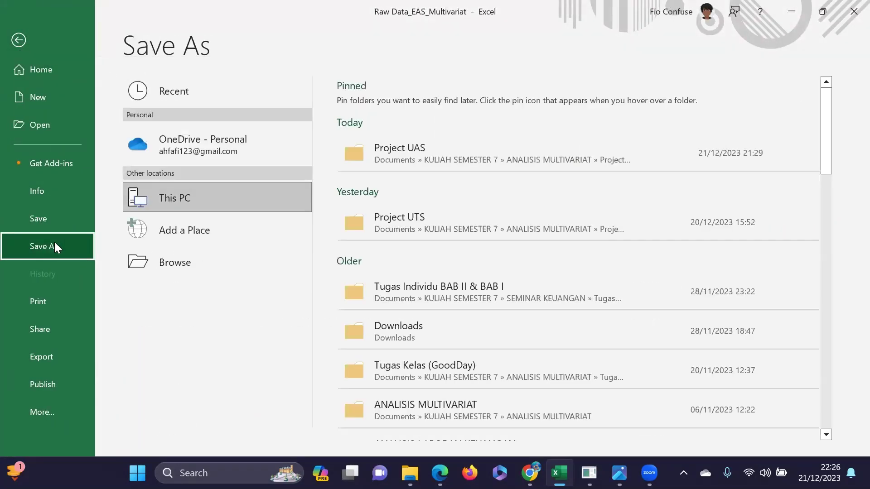
{"action": "left_click", "coordinate": [359, 156]}
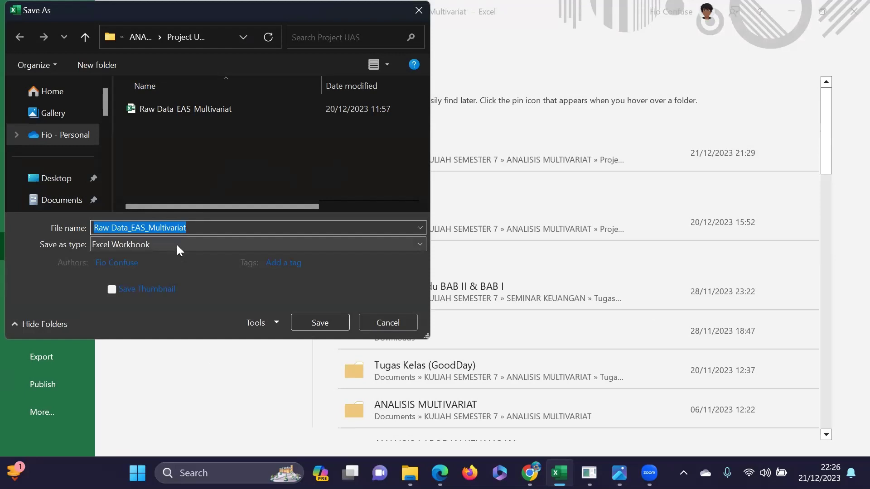
{"action": "left_click", "coordinate": [177, 245]}
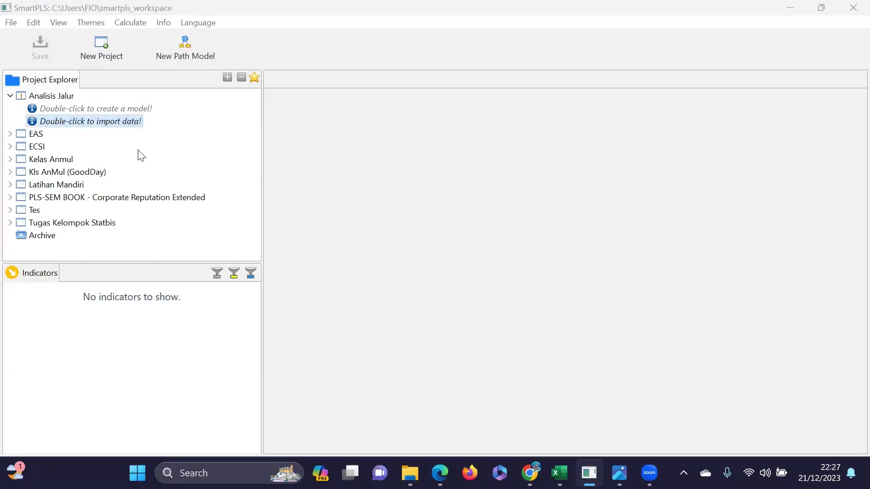
Import the Raw Data_EAS_Multivariat data file into the Analisis Jalur project in SmartPLS, keeping its suggested name
{"action": "key", "text": "Return"}
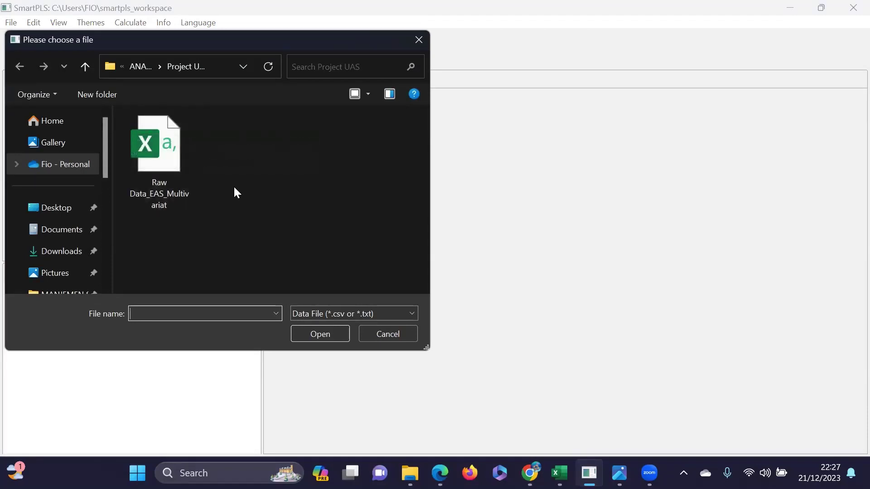
{"action": "left_click", "coordinate": [171, 167]}
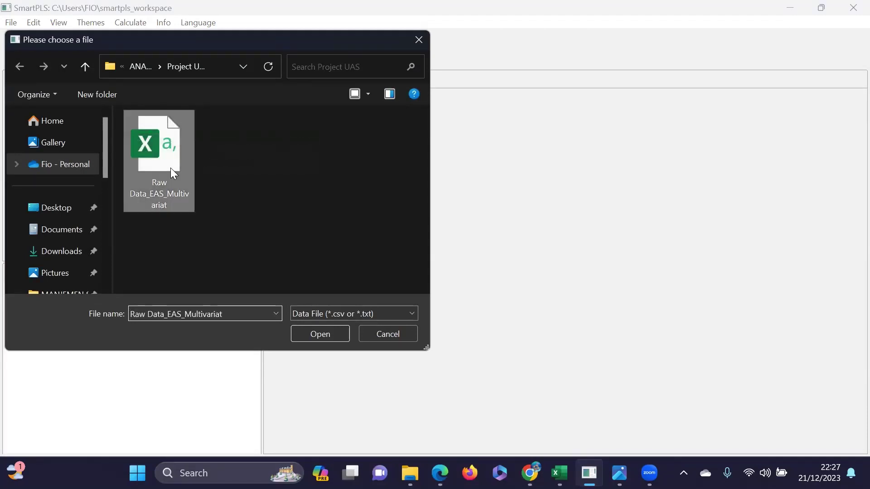
{"action": "left_click", "coordinate": [323, 336]}
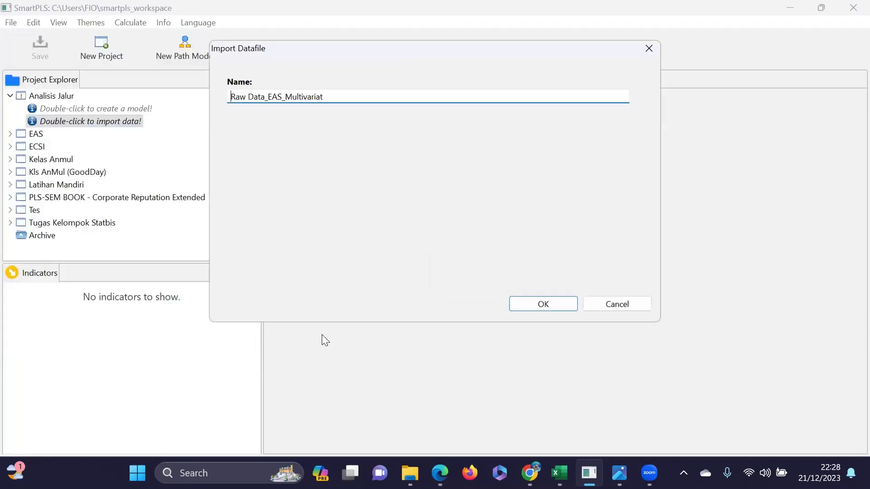
{"action": "left_click", "coordinate": [528, 303]}
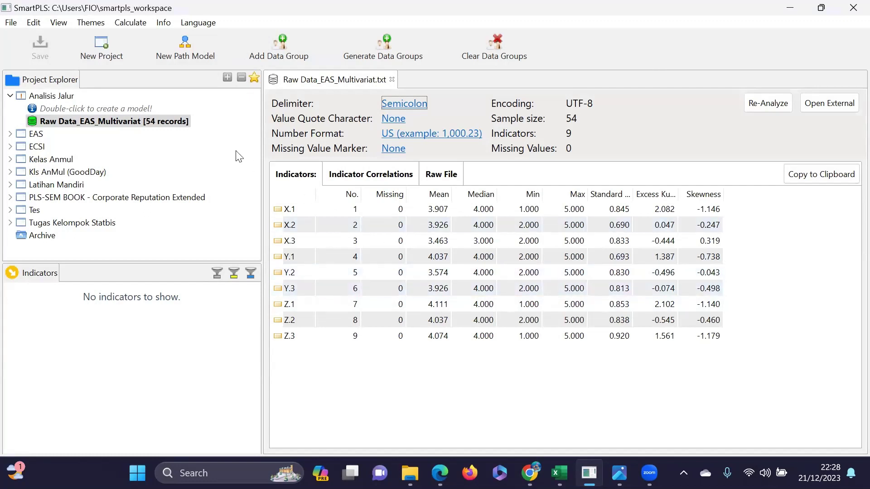
Create a new path model named Analisis Jalur in the Analisis Jalur project
{"action": "key", "text": "Up"}
{"action": "key", "text": "Return"}
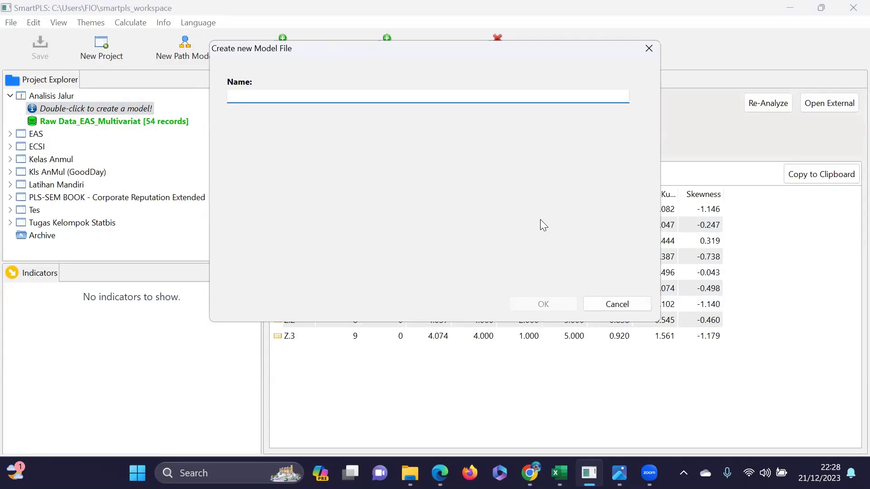
{"action": "type", "text": "Analisis Jalur"}
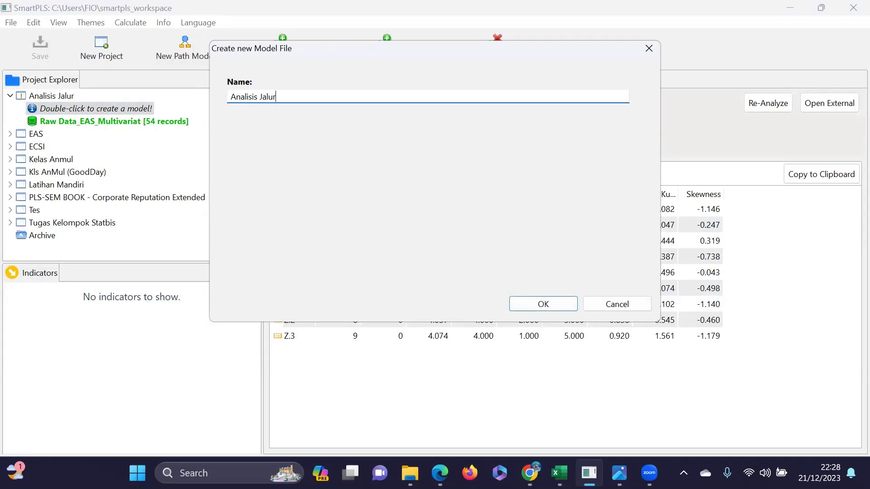
{"action": "left_click", "coordinate": [547, 303]}
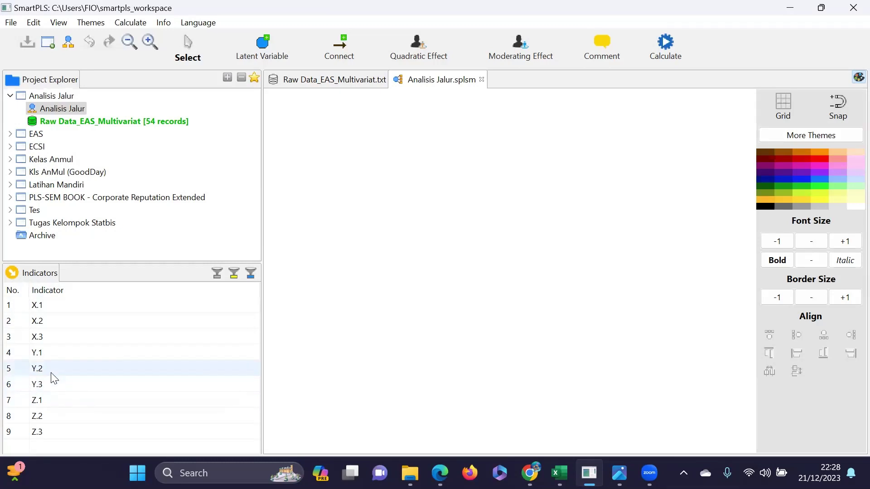
Add a latent variable with indicators X.1 to X.3 to the lower left part of the model canvas
{"action": "left_click", "coordinate": [54, 309]}
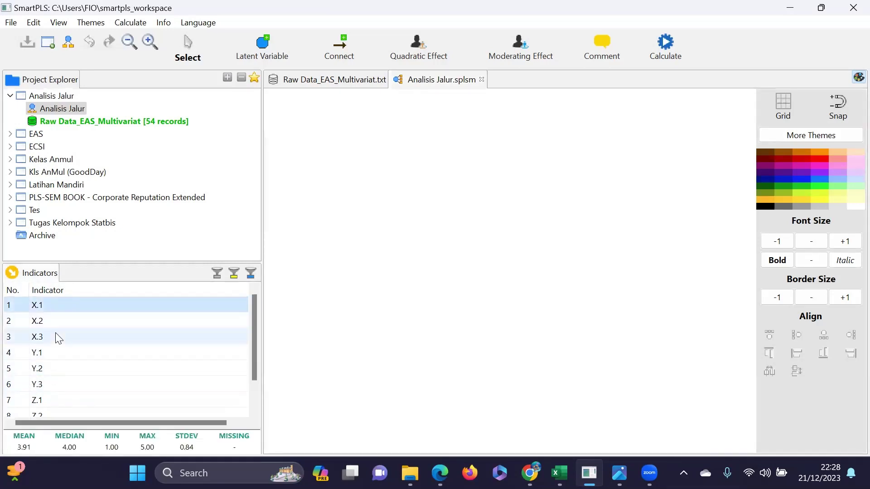
{"action": "left_click", "coordinate": [56, 335], "text": "shift"}
{"action": "left_click_drag", "start_coordinate": [55, 320], "coordinate": [358, 324]}
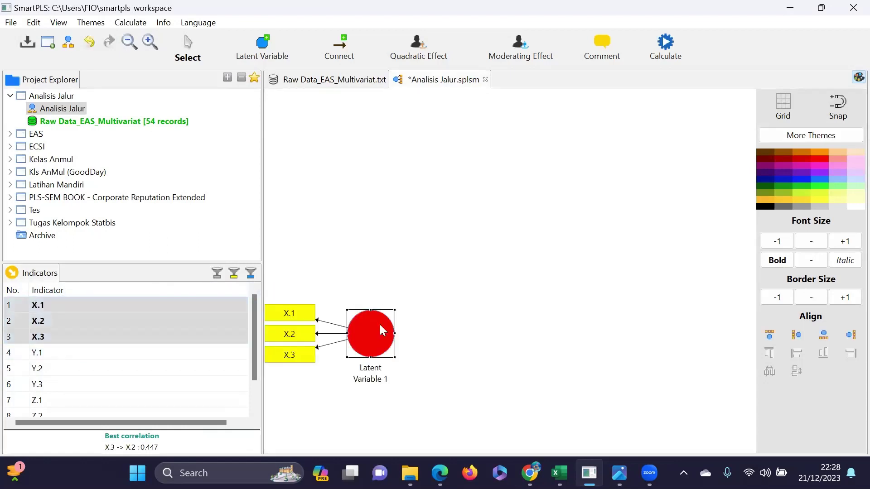
Add a latent variable with Y.1 to Y.3 at the model's lower right and one with Z.1 to Z.3 above and between the other two
{"action": "left_click", "coordinate": [98, 352]}
{"action": "left_click", "coordinate": [95, 385], "text": "shift"}
{"action": "left_click_drag", "start_coordinate": [95, 385], "coordinate": [609, 338]}
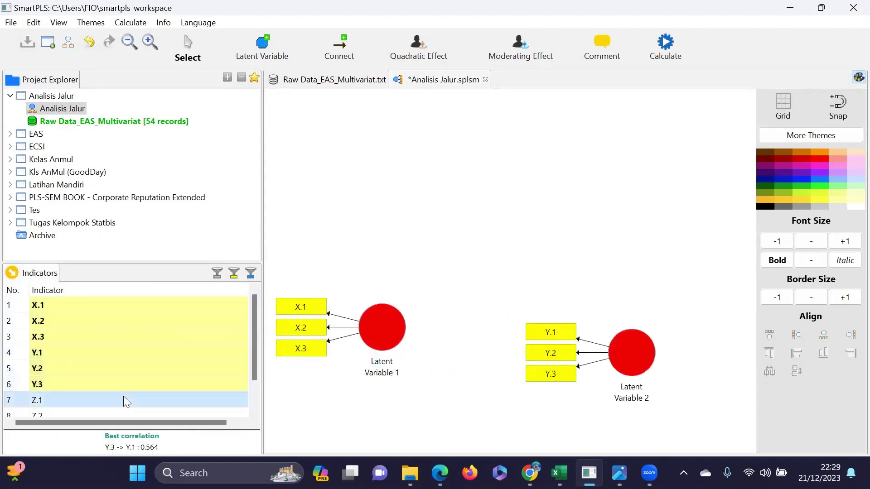
{"action": "left_click_drag", "start_coordinate": [123, 399], "coordinate": [472, 200]}
Level Latent Variable 2 with Latent Variable 1, and arrange the Y indicators to the right and the Z indicators above their circles
{"action": "left_click_drag", "start_coordinate": [632, 361], "coordinate": [640, 335]}
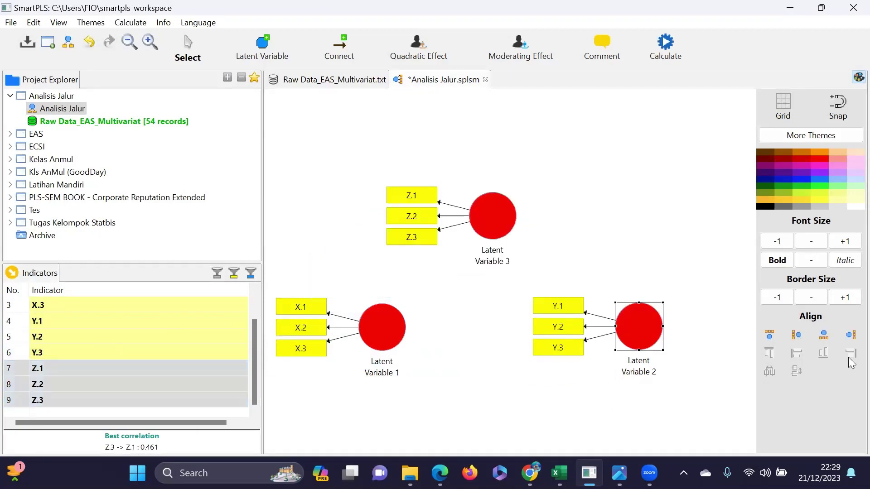
{"action": "left_click", "coordinate": [850, 335]}
{"action": "left_click", "coordinate": [493, 216]}
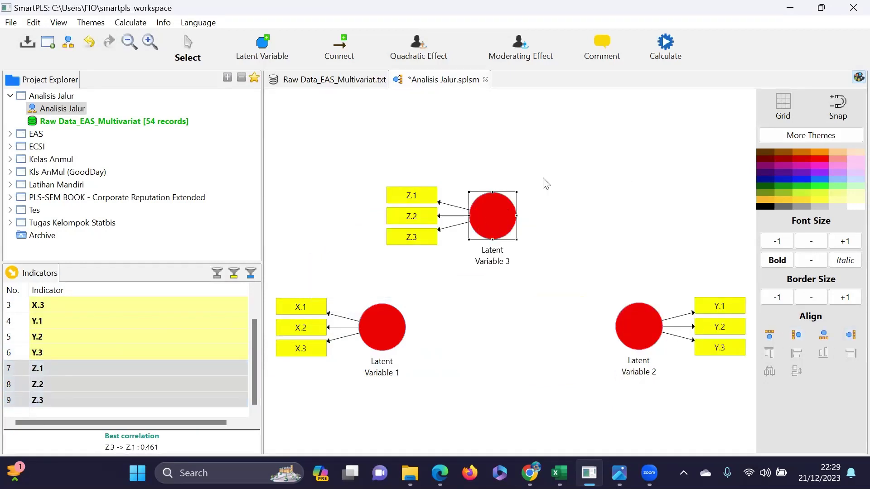
{"action": "left_click", "coordinate": [769, 335]}
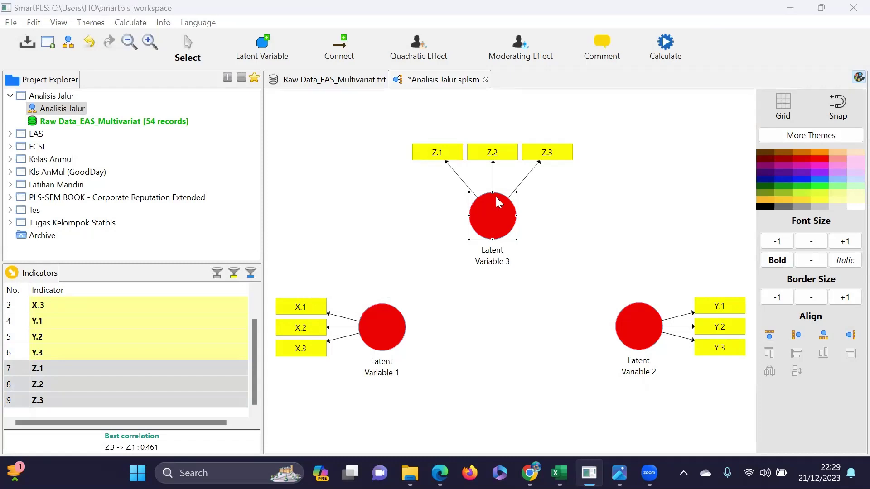
Connect Latent Variable 1 to Latent Variable 3, Latent Variable 3 to Latent Variable 2, and Latent Variable 1 to Latent Variable 2
{"action": "mouse_move", "coordinate": [498, 203]}
{"action": "left_click", "coordinate": [340, 46]}
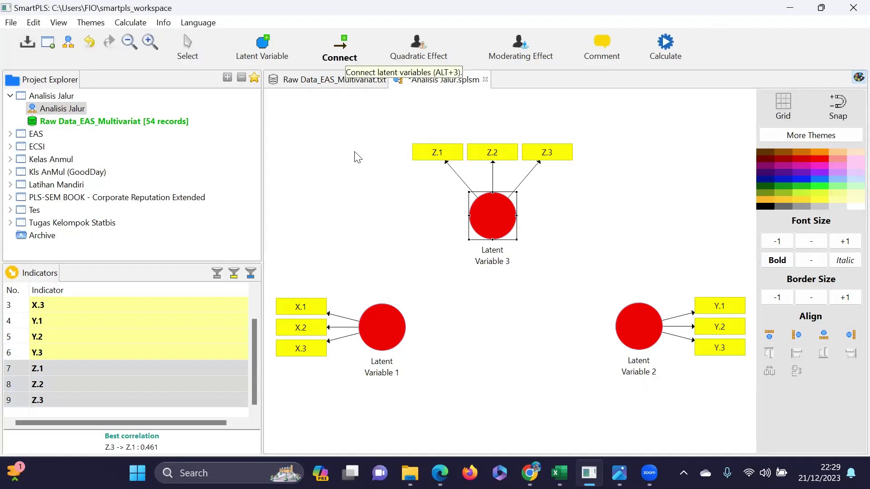
{"action": "left_click", "coordinate": [388, 319]}
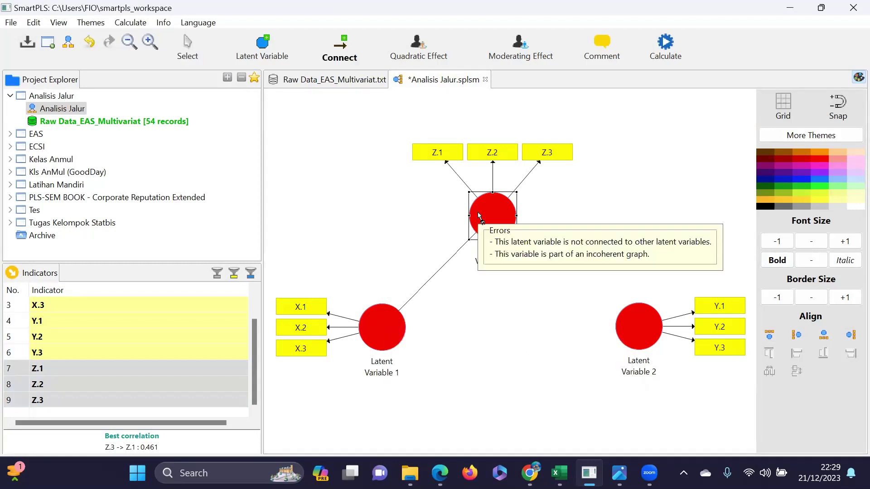
{"action": "left_click", "coordinate": [507, 220]}
{"action": "left_click", "coordinate": [508, 219]}
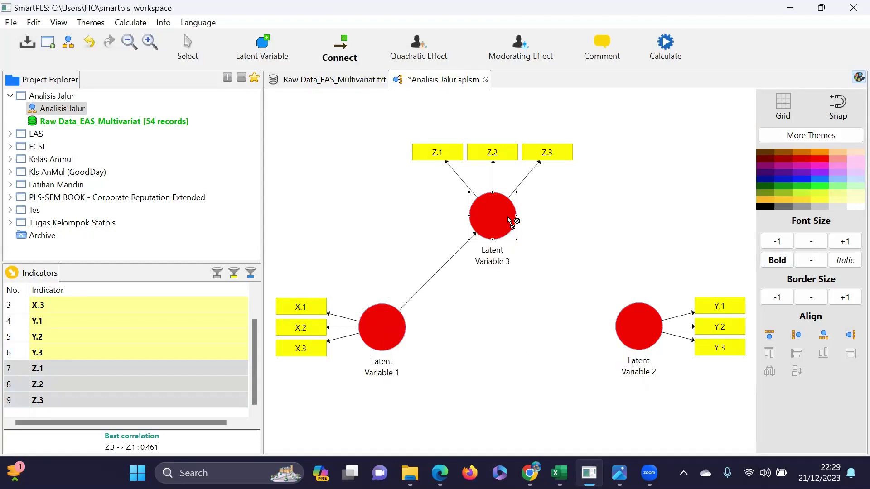
{"action": "left_click", "coordinate": [627, 328]}
{"action": "left_click", "coordinate": [383, 334]}
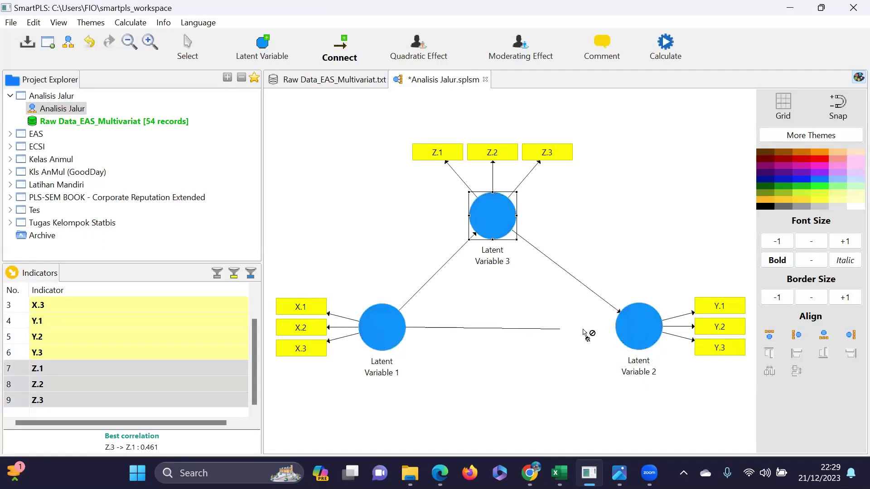
{"action": "left_click", "coordinate": [626, 329]}
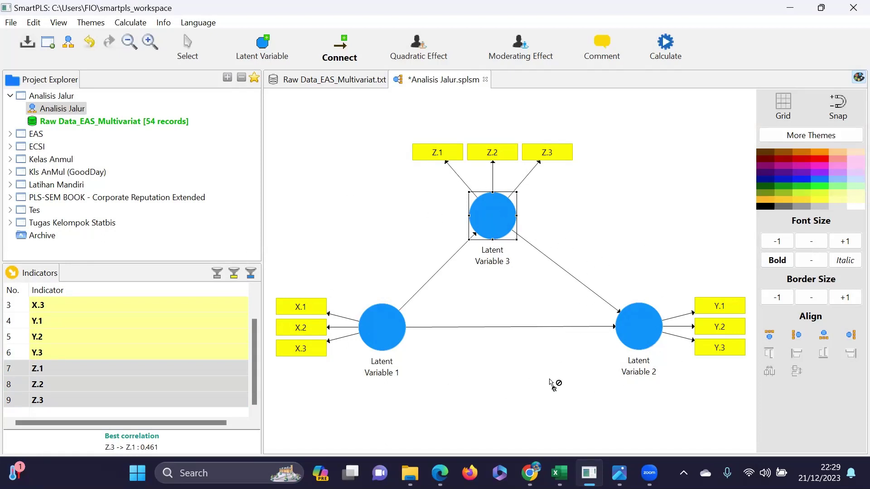
{"action": "key", "text": "Escape"}
Rename Latent Variable 1 as X in the model and Literasi Keuangan in the reports
{"action": "left_click", "coordinate": [393, 320]}
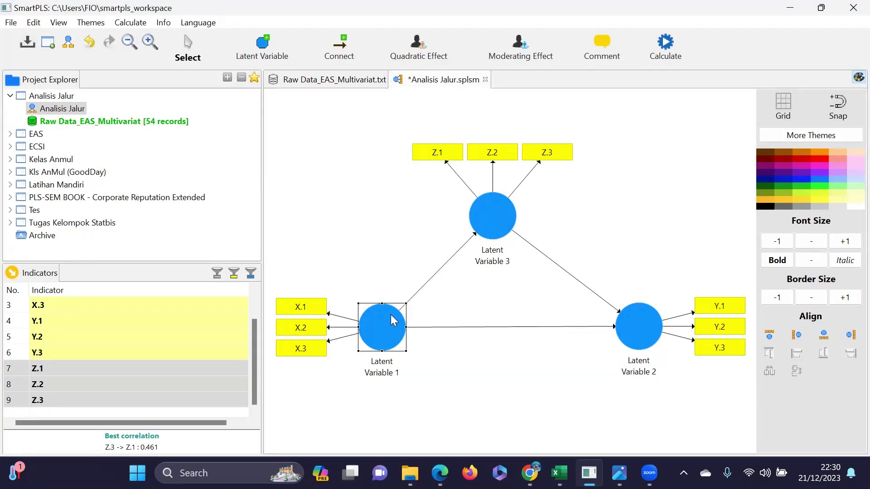
{"action": "right_click", "coordinate": [393, 319]}
{"action": "left_click", "coordinate": [468, 77]}
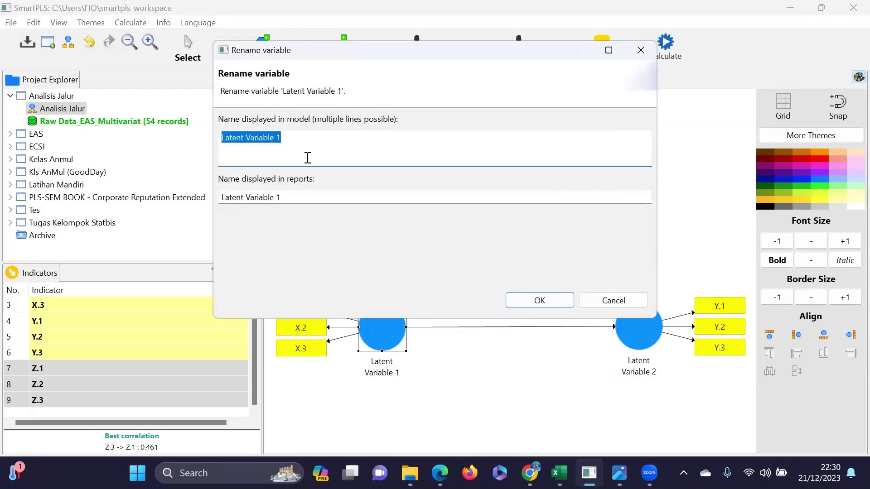
{"action": "left_click", "coordinate": [300, 192]}
{"action": "left_click_drag", "start_coordinate": [301, 192], "coordinate": [203, 194]}
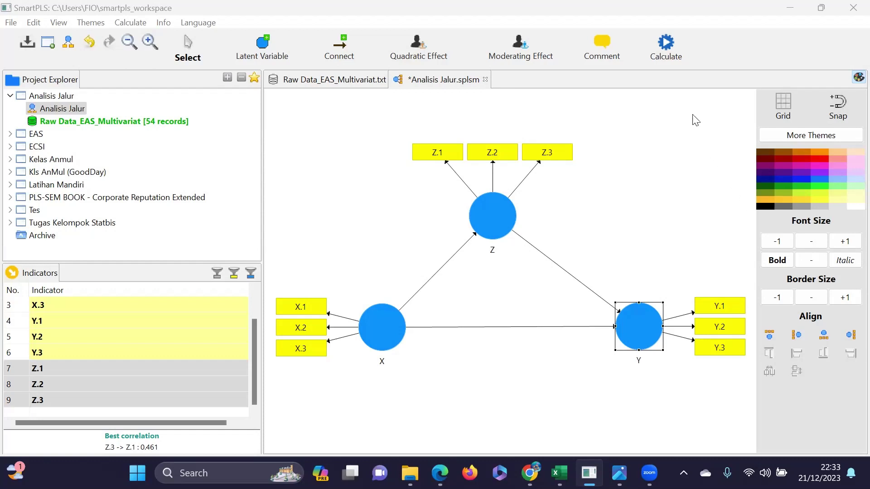
Run the PLS Algorithm on the model with the default settings, opening the full report after calculation
{"action": "left_click", "coordinate": [672, 49]}
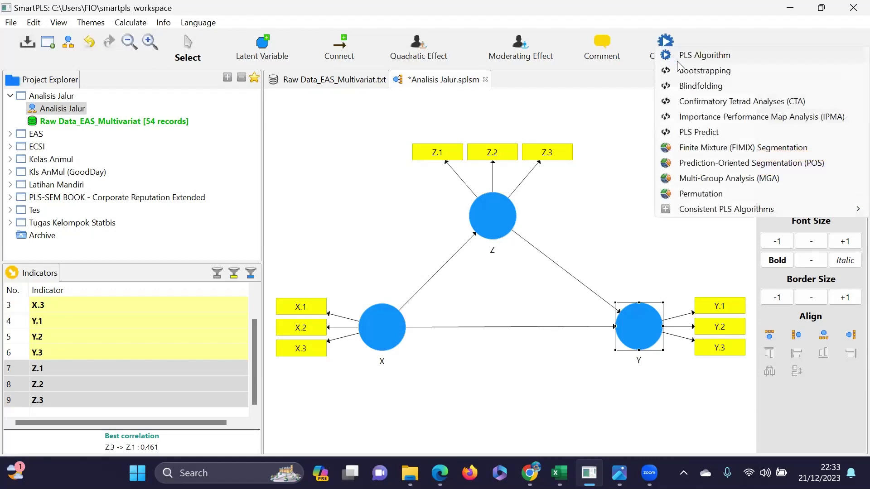
{"action": "left_click", "coordinate": [678, 61]}
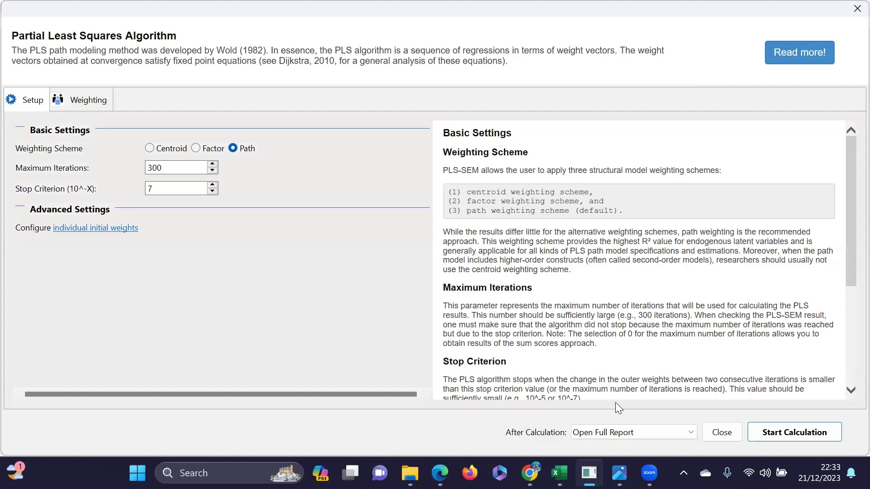
{"action": "left_click", "coordinate": [775, 438]}
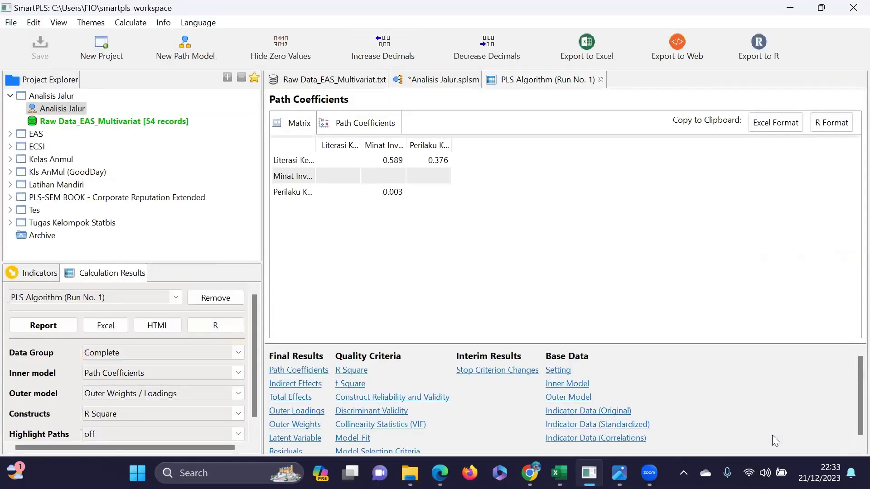
Compare the constructs' AVE, heterotrait-monotrait ratio and reliability results with the outer model criteria image
{"action": "key", "text": "alt+Tab"}
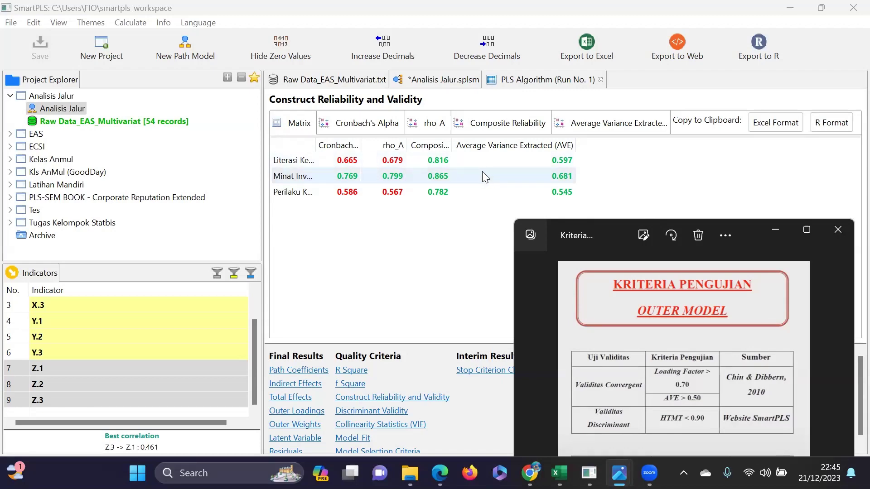
{"action": "left_click", "coordinate": [557, 177]}
{"action": "left_click", "coordinate": [395, 412]}
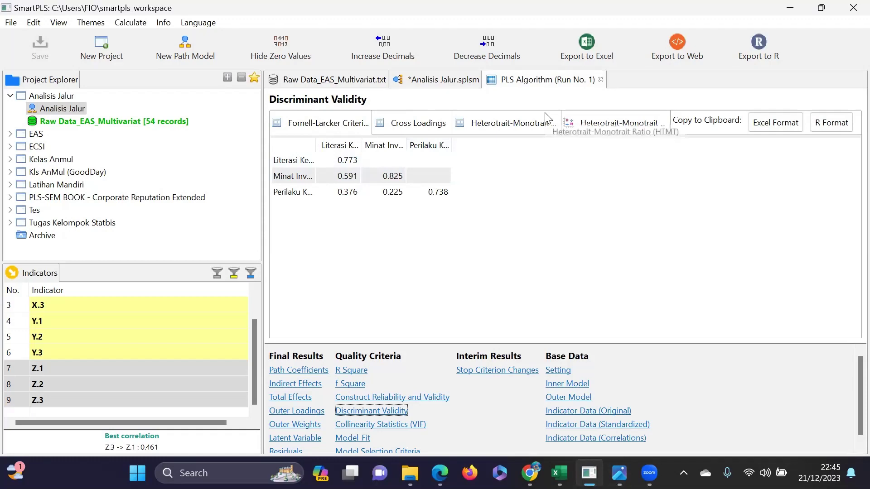
{"action": "left_click", "coordinate": [489, 132]}
{"action": "key", "text": "alt+Tab"}
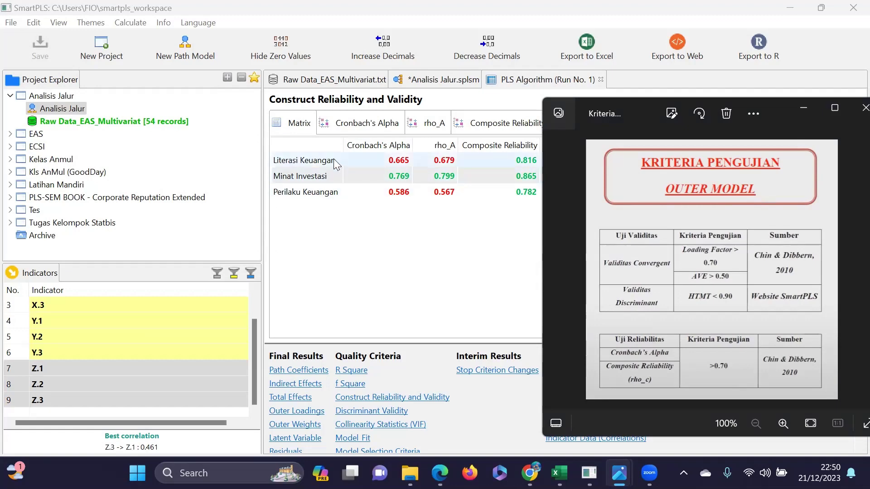
{"action": "left_click", "coordinate": [344, 165]}
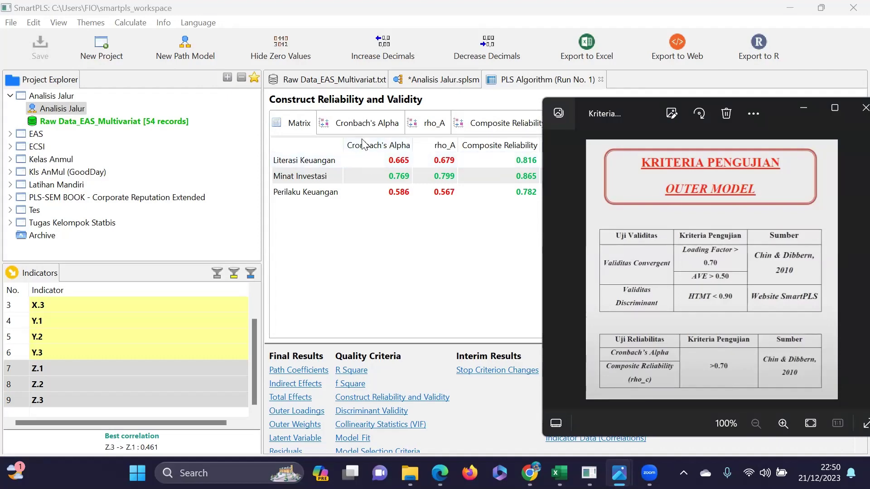
Return to the PLS Algorithm report in place of the model diagram and bring up the inner model criteria image
{"action": "left_click", "coordinate": [401, 181]}
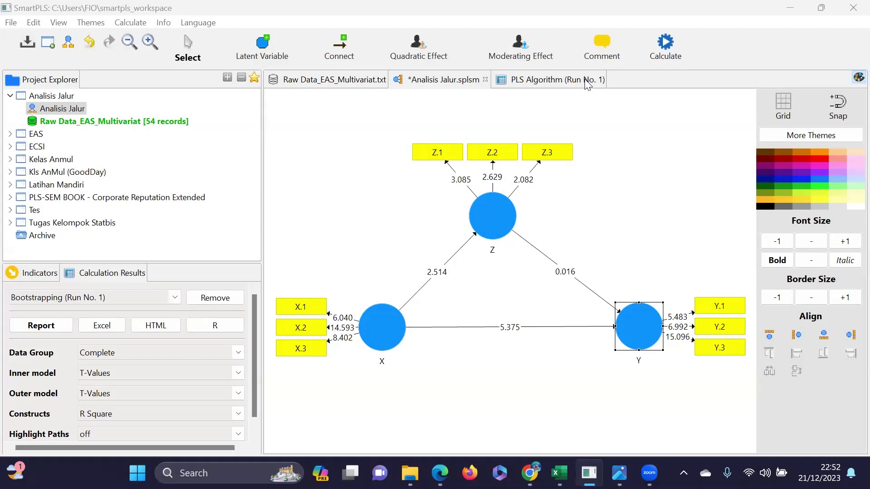
{"action": "left_click", "coordinate": [584, 81]}
{"action": "mouse_move", "coordinate": [619, 473]}
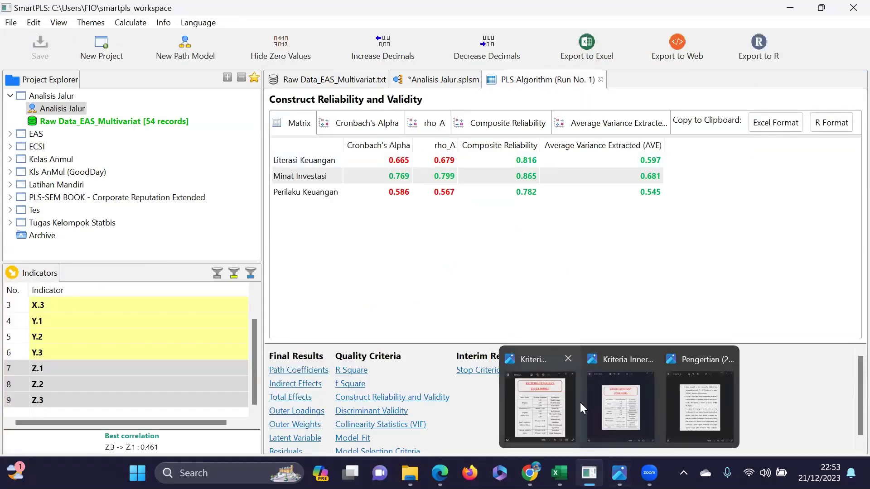
{"action": "left_click", "coordinate": [595, 401]}
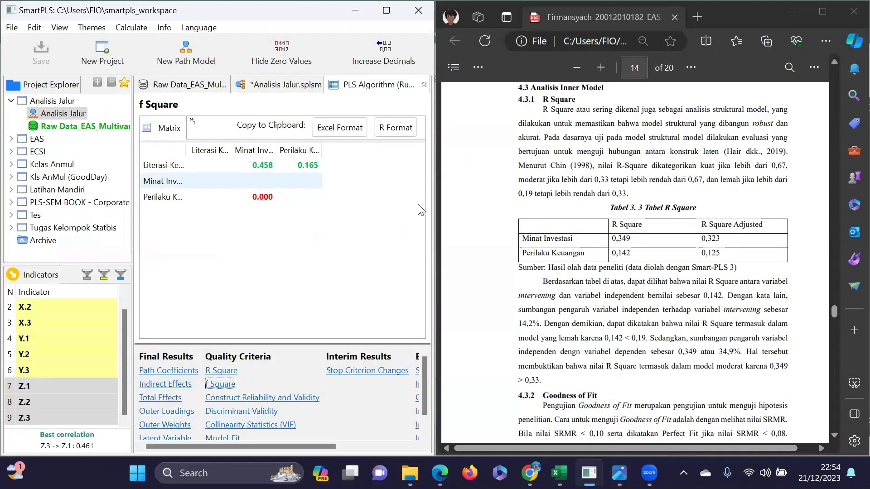
Show the PLS Algorithm report's R Square results with full construct names beside the R Square section of the PDF report
{"action": "left_click", "coordinate": [228, 372]}
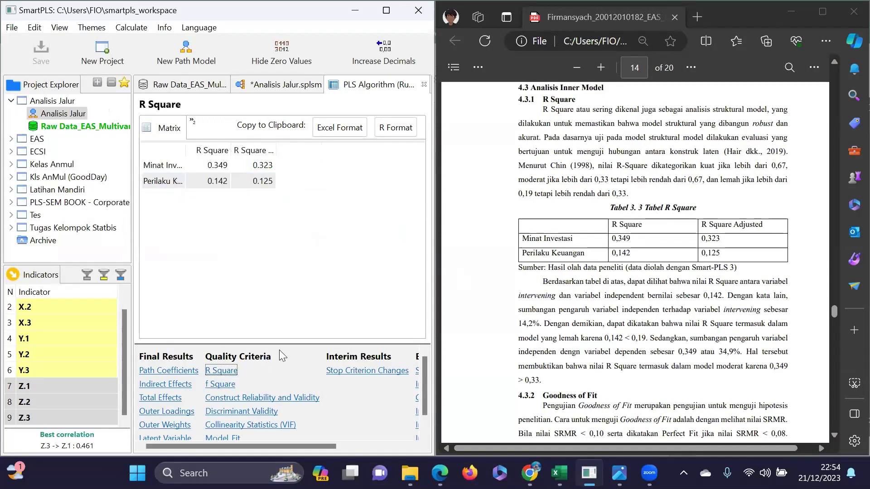
{"action": "scroll", "coordinate": [634, 239], "scroll_direction": "down", "scroll_amount": 3}
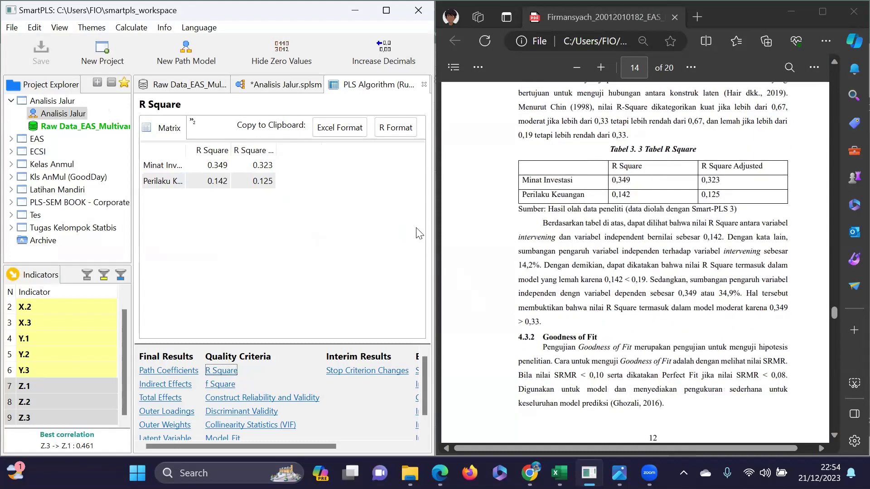
{"action": "left_click", "coordinate": [208, 168]}
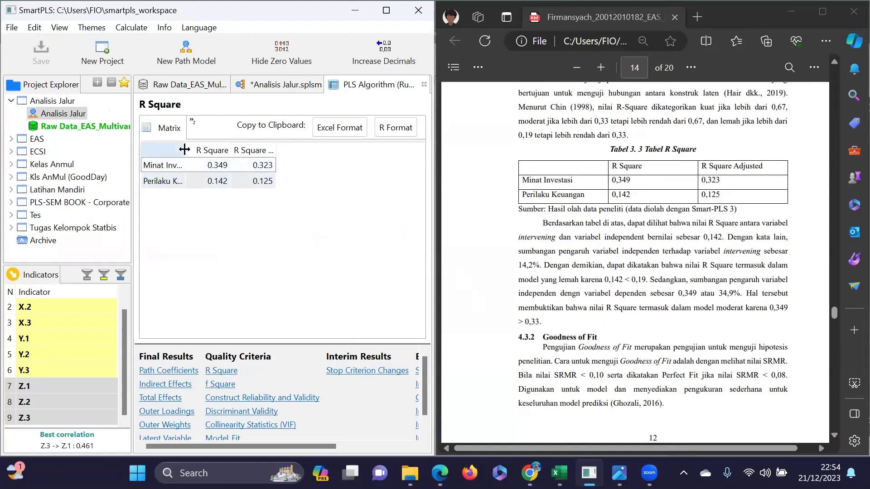
{"action": "double_click", "coordinate": [184, 149]}
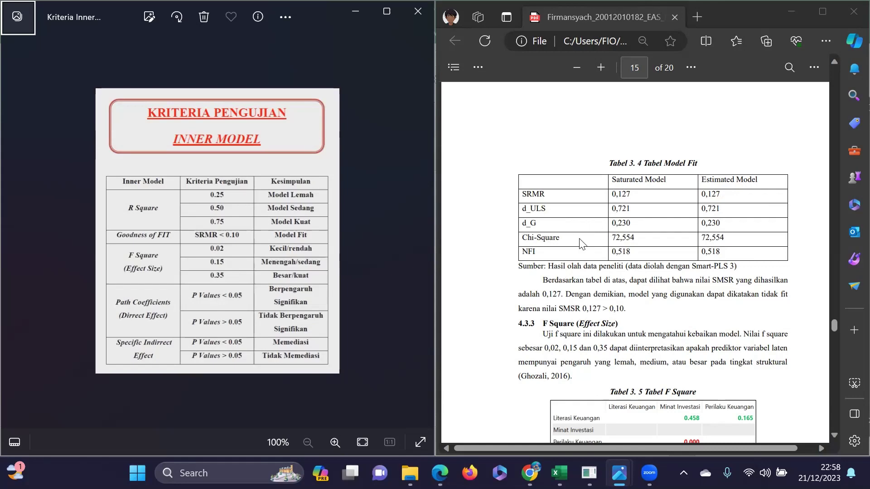
Examine the Model Fit and F Square tables and their interpretation in the PDF report against the inner model criteria
{"action": "scroll", "coordinate": [503, 238], "scroll_direction": "down", "scroll_amount": 3}
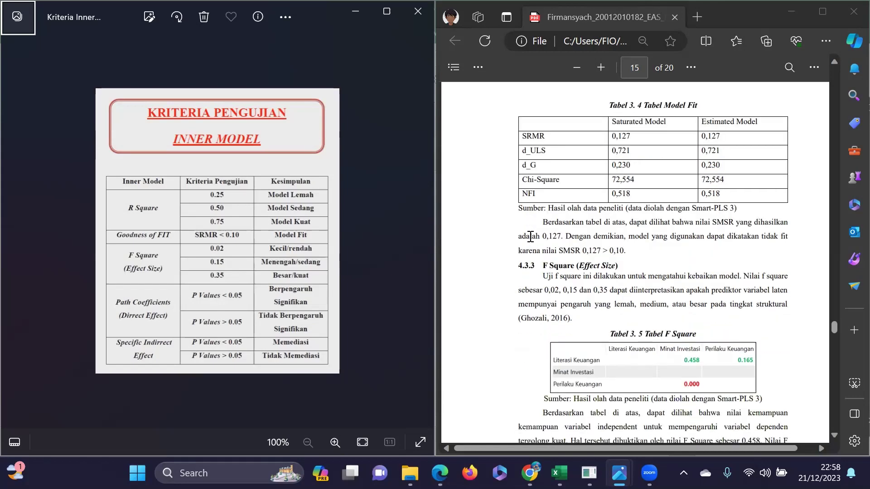
{"action": "scroll", "coordinate": [533, 237], "scroll_direction": "down", "scroll_amount": 1}
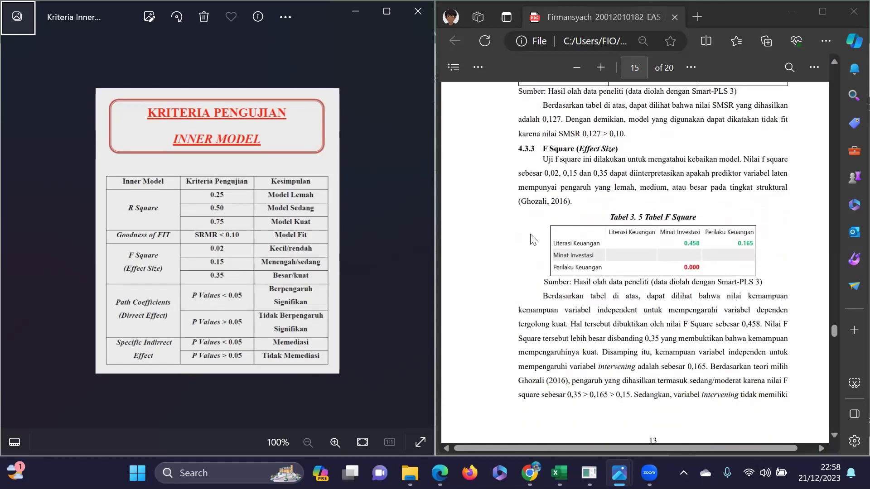
{"action": "scroll", "coordinate": [533, 240], "scroll_direction": "down", "scroll_amount": 1}
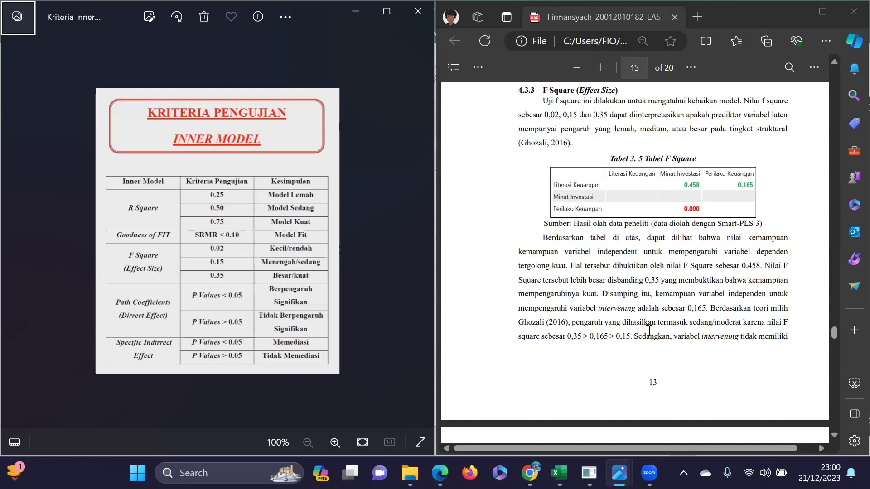
{"action": "scroll", "coordinate": [649, 331], "scroll_direction": "down", "scroll_amount": 2}
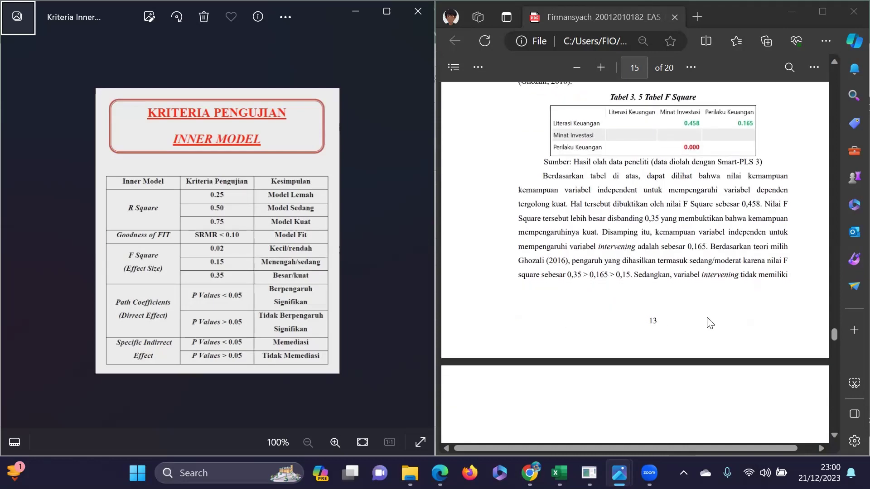
{"action": "scroll", "coordinate": [710, 323], "scroll_direction": "down", "scroll_amount": 2}
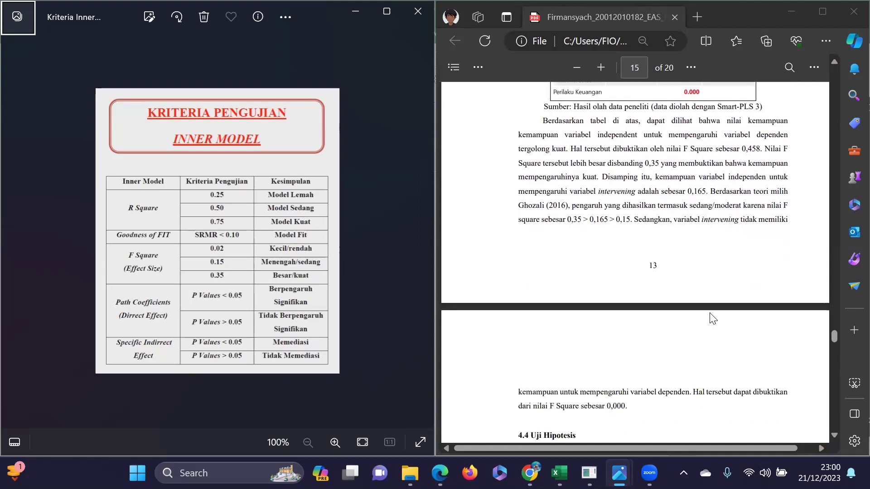
{"action": "scroll", "coordinate": [712, 319], "scroll_direction": "down", "scroll_amount": 2}
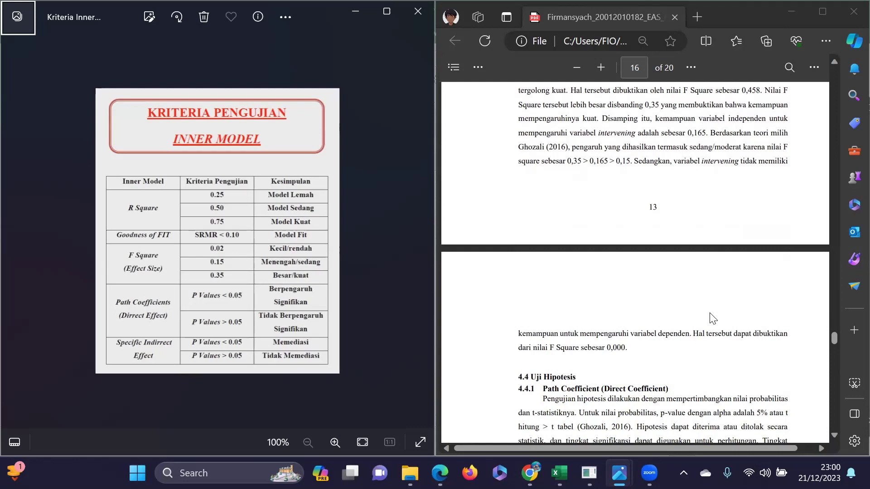
{"action": "scroll", "coordinate": [713, 318], "scroll_direction": "up", "scroll_amount": 4}
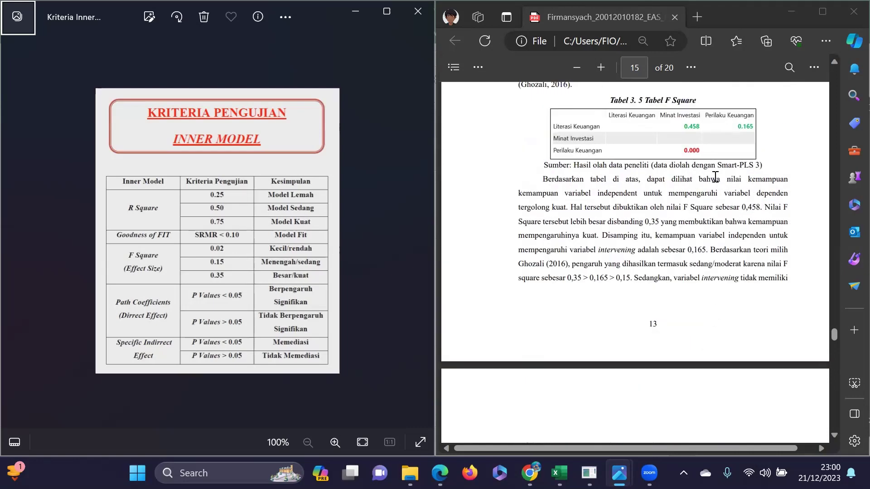
{"action": "scroll", "coordinate": [704, 227], "scroll_direction": "down", "scroll_amount": 1}
Switch to SmartPLS and run Bootstrapping with 500 subsamples, two-tailed at 0.05 significance, opening the full report after calculation
{"action": "key", "text": "alt+Tab"}
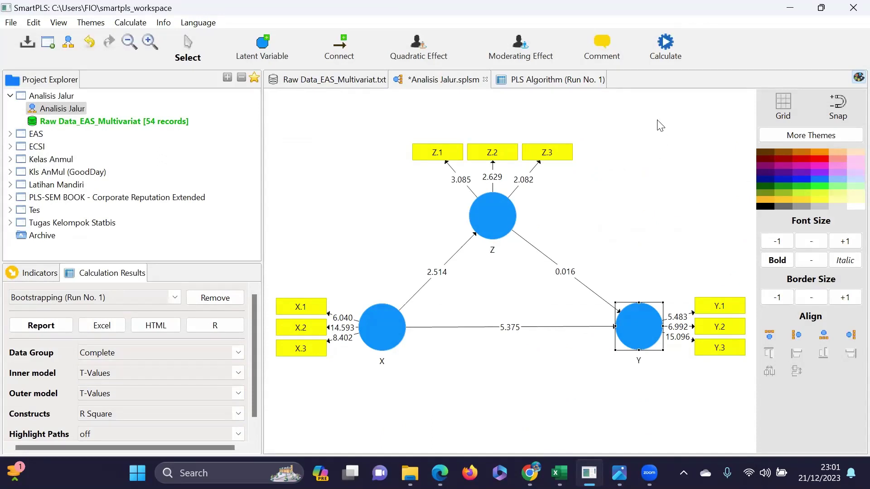
{"action": "left_click", "coordinate": [666, 45]}
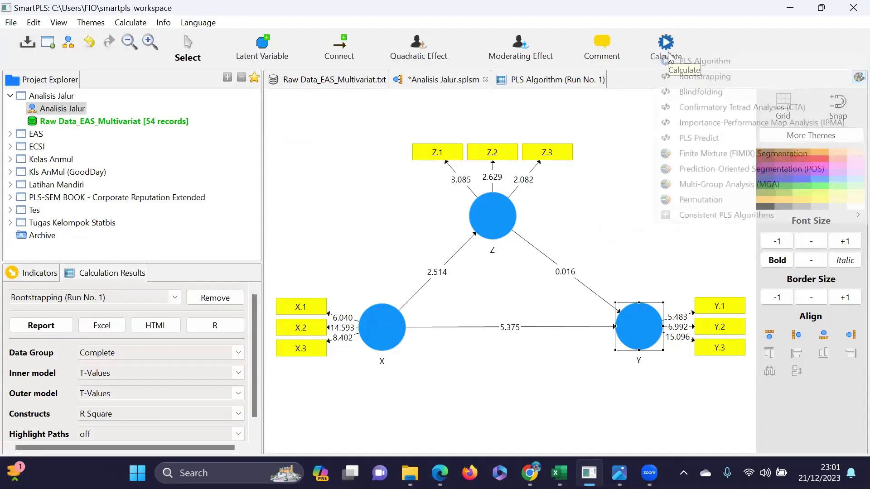
{"action": "left_click", "coordinate": [698, 80]}
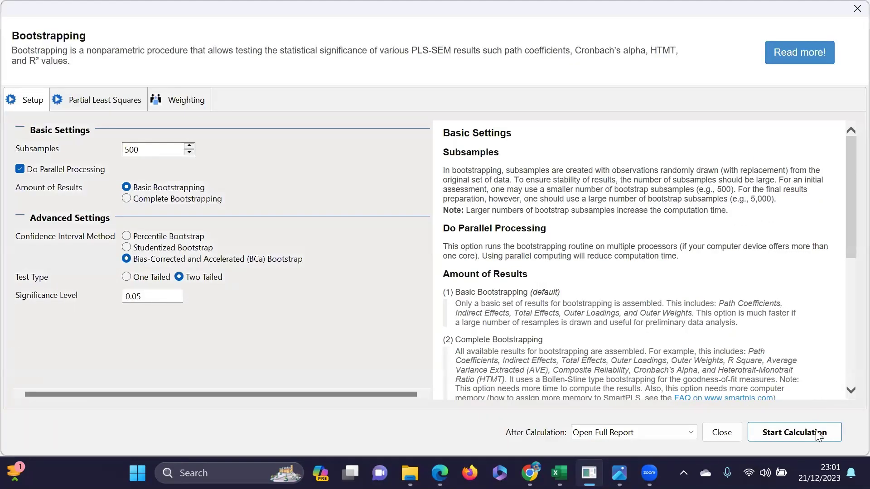
{"action": "left_click", "coordinate": [820, 432]}
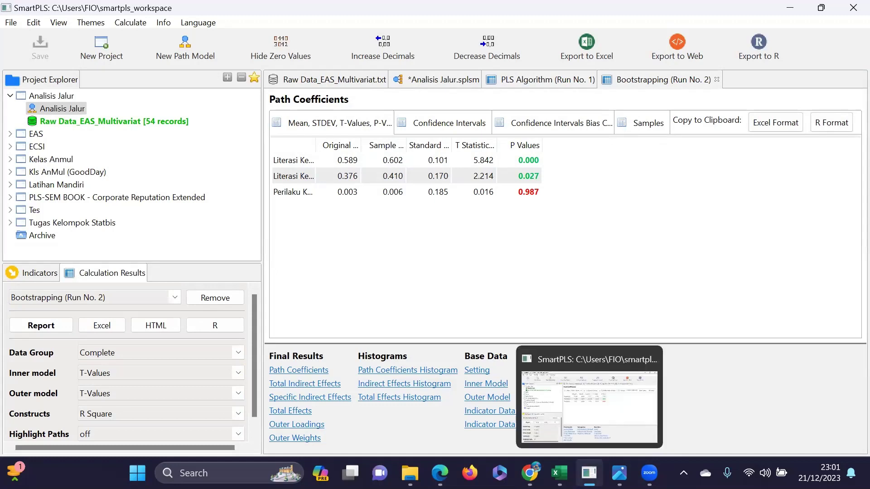
Bring up the inner model criteria image and examine the PDF report's Path Coefficient table and direct-effect hypothesis conclusions against it
{"action": "mouse_move", "coordinate": [619, 473]}
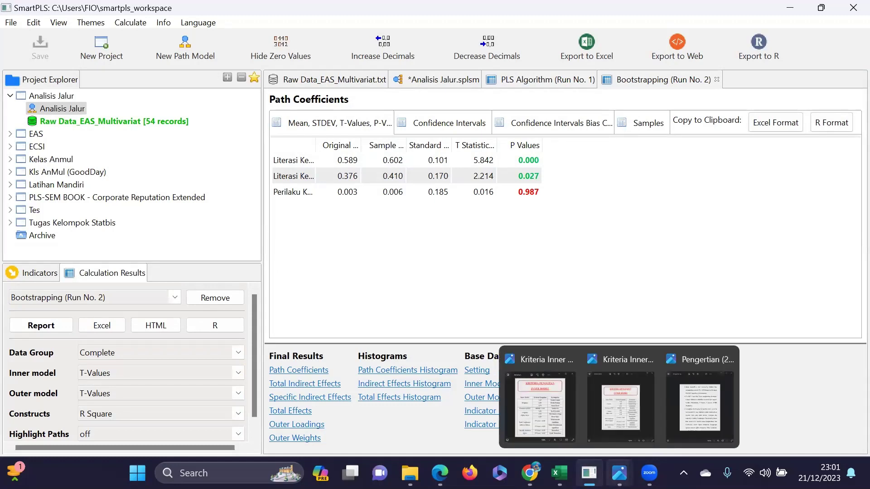
{"action": "left_click", "coordinate": [628, 430]}
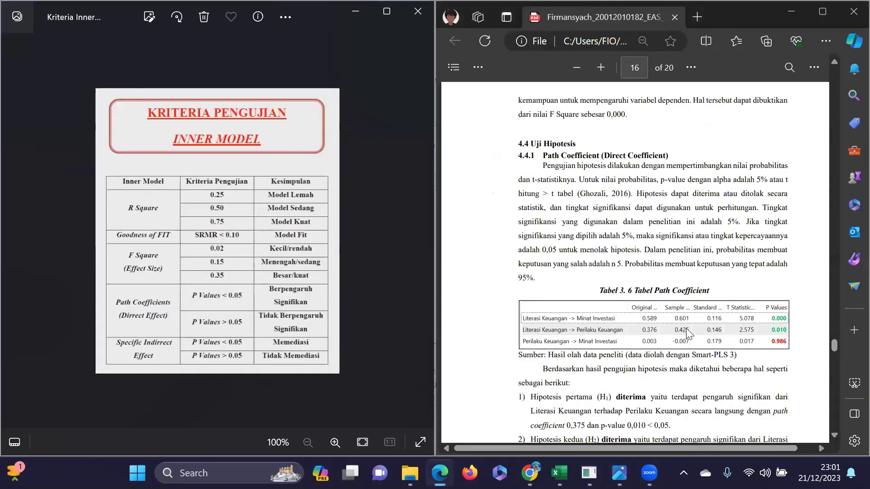
{"action": "scroll", "coordinate": [688, 316], "scroll_direction": "down", "scroll_amount": 3}
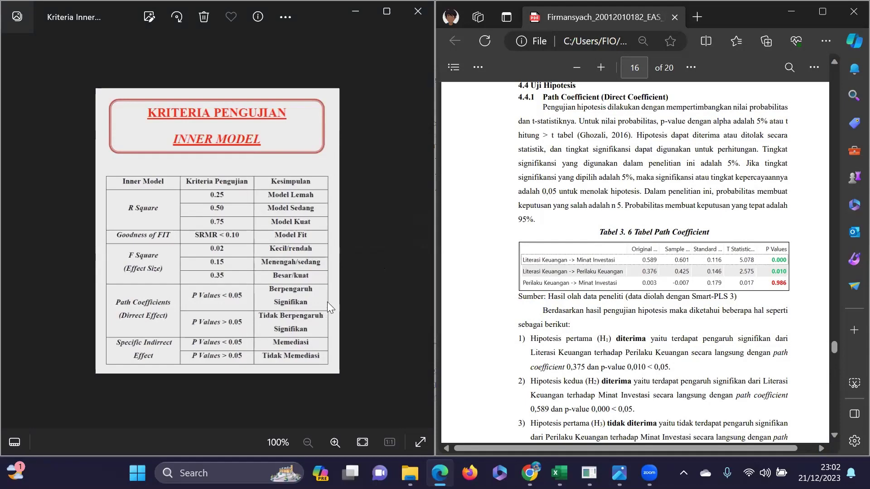
{"action": "scroll", "coordinate": [629, 274], "scroll_direction": "down", "scroll_amount": 2}
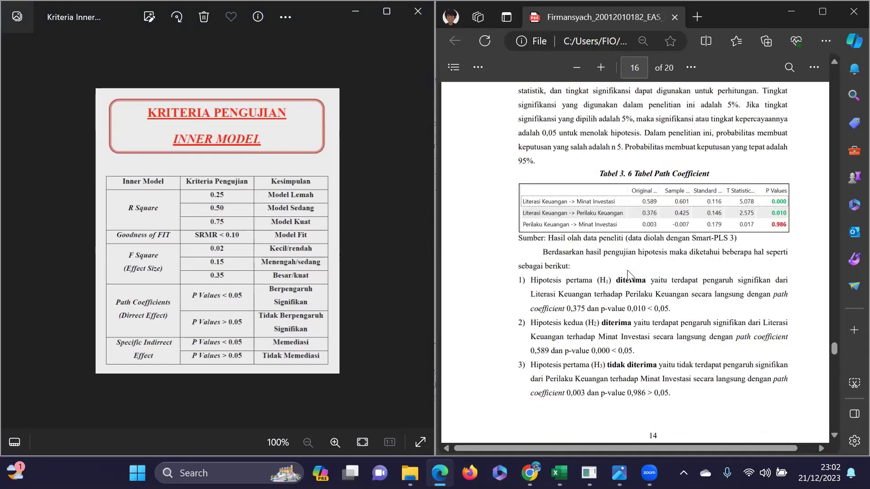
{"action": "scroll", "coordinate": [629, 275], "scroll_direction": "down", "scroll_amount": 2}
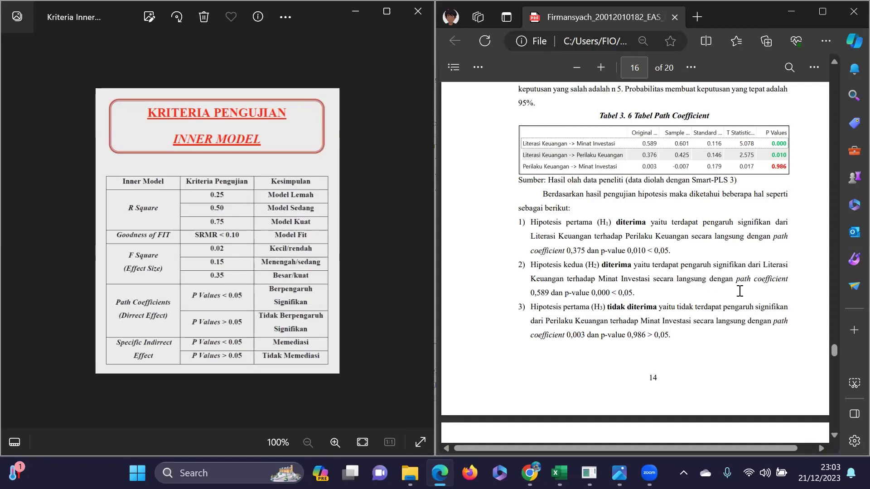
Check the hypotheses listed on page 3 of the PDF report and read its Specific Indirect Effect section on page 17
{"action": "left_click_drag", "start_coordinate": [835, 351], "coordinate": [840, 114]}
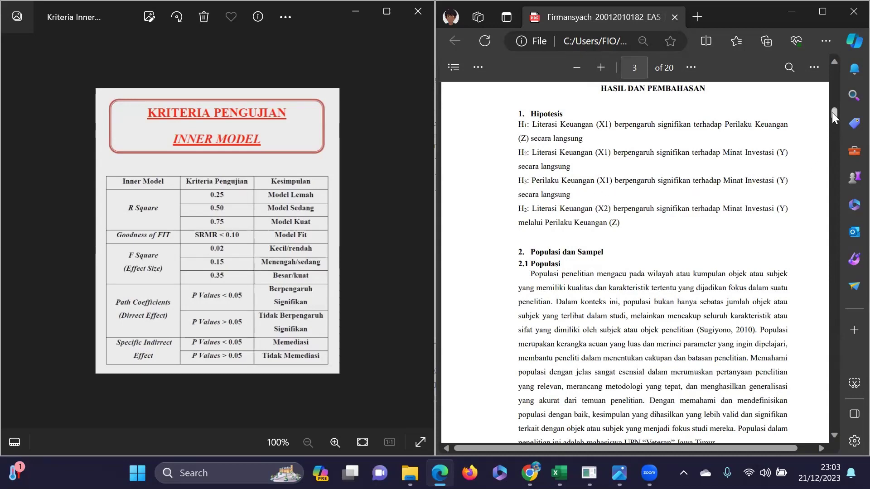
{"action": "left_click_drag", "start_coordinate": [832, 113], "coordinate": [824, 357]}
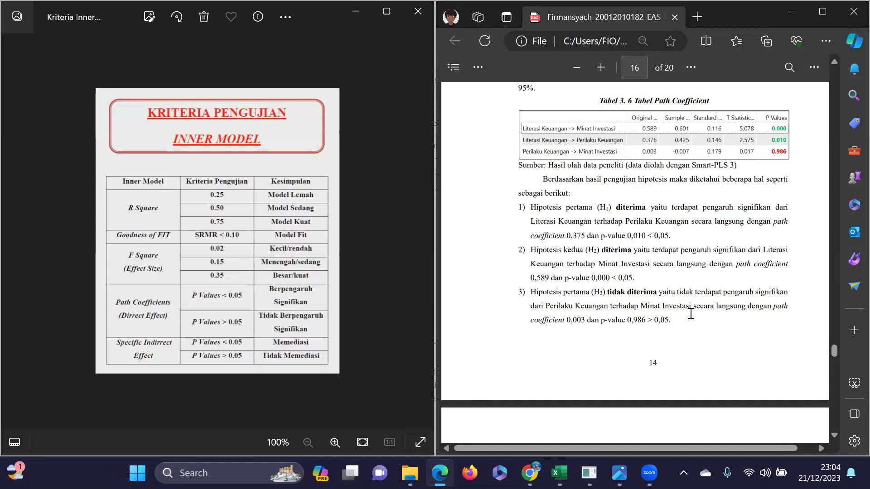
{"action": "scroll", "coordinate": [689, 314], "scroll_direction": "down", "scroll_amount": 2}
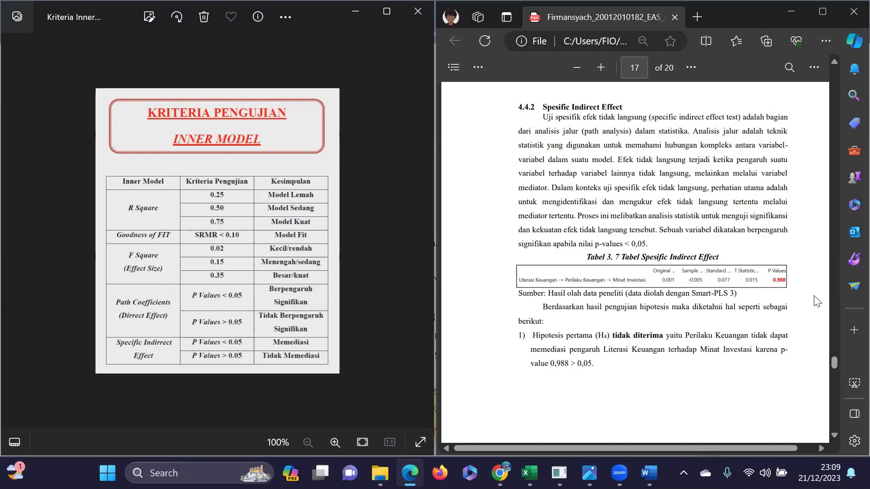
{"action": "scroll", "coordinate": [675, 348], "scroll_direction": "down", "scroll_amount": 1}
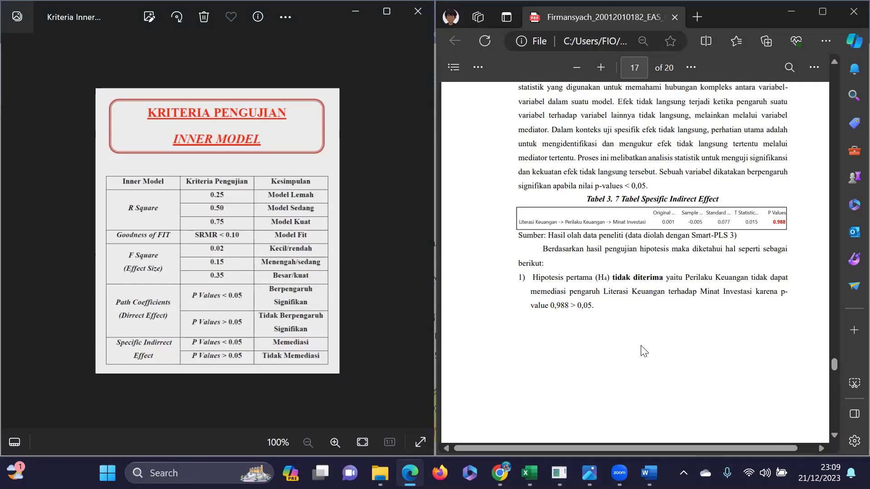
Switch to SmartPLS, review mediator Z in the model, and show full path names in the Bootstrapping report's Path Coefficients table
{"action": "key", "text": "alt+Tab"}
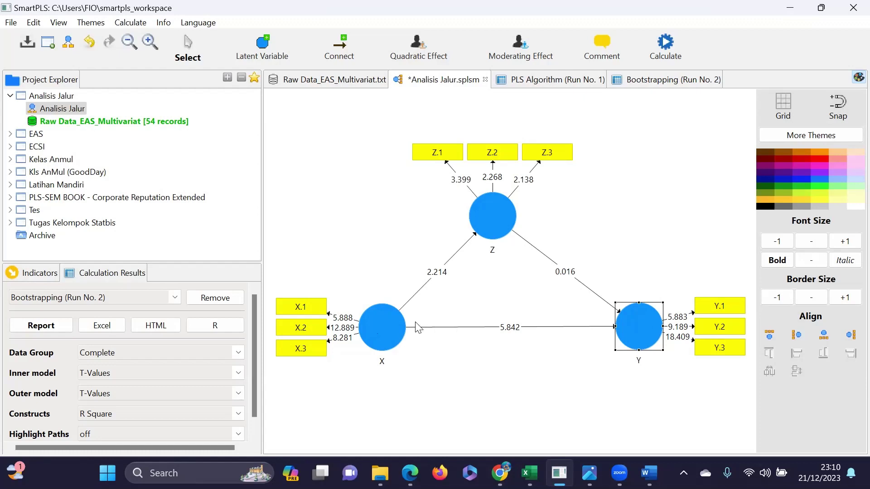
{"action": "left_click", "coordinate": [496, 219]}
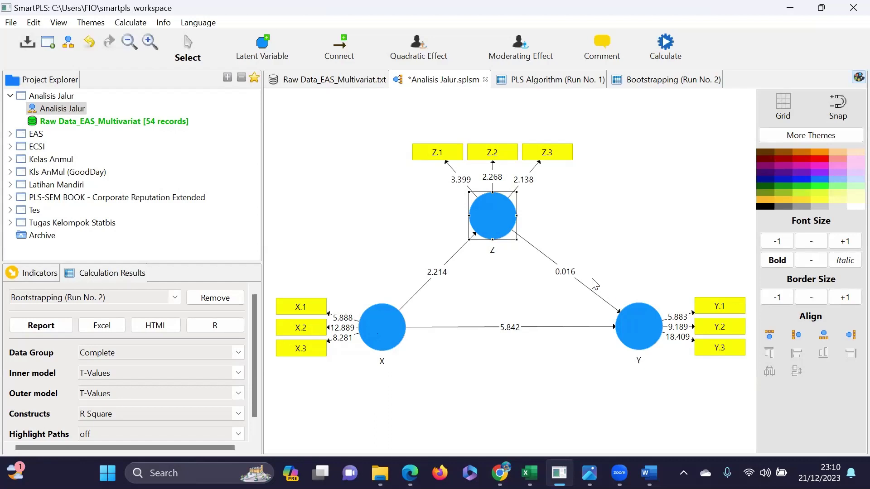
{"action": "left_click", "coordinate": [646, 78]}
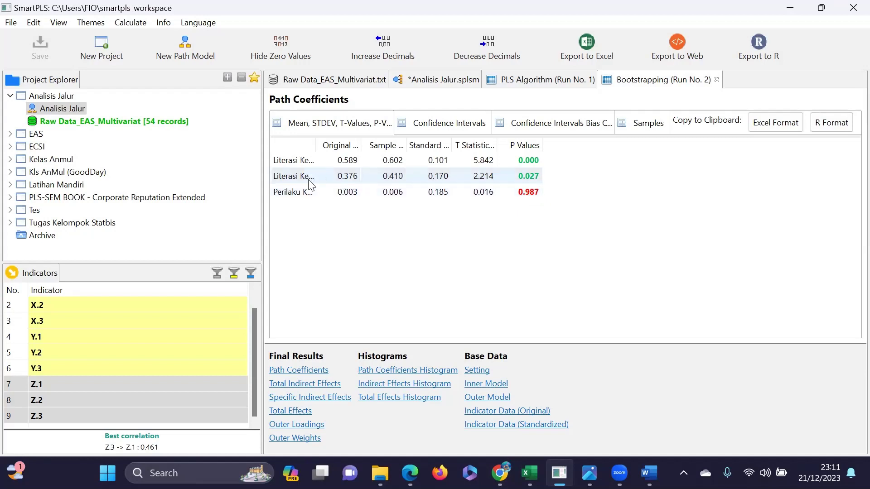
{"action": "double_click", "coordinate": [316, 145]}
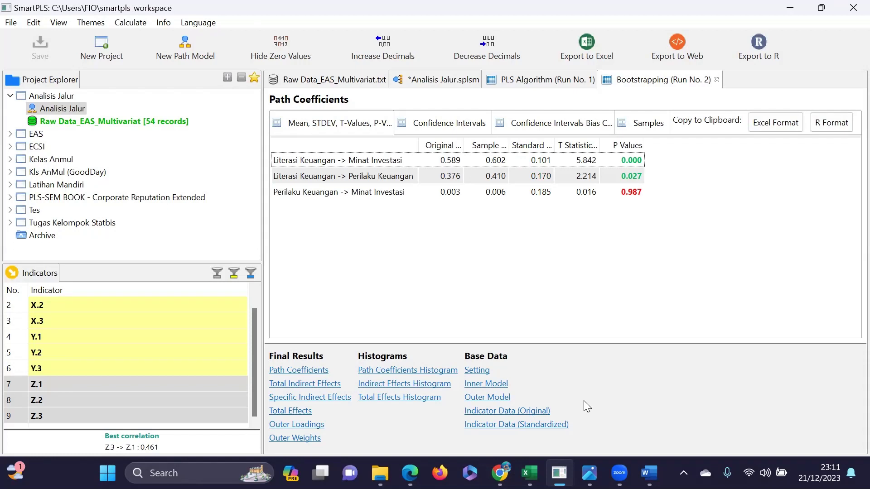